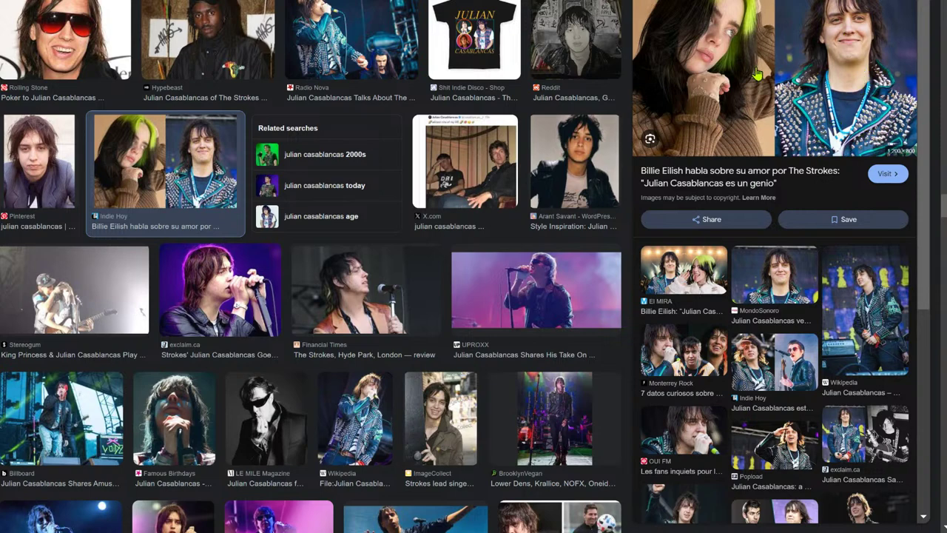
Browse the Julian Casablancas image results and open the Tourist Israel band photo from Tel Aviv
scroll(724, 222, down, 10)
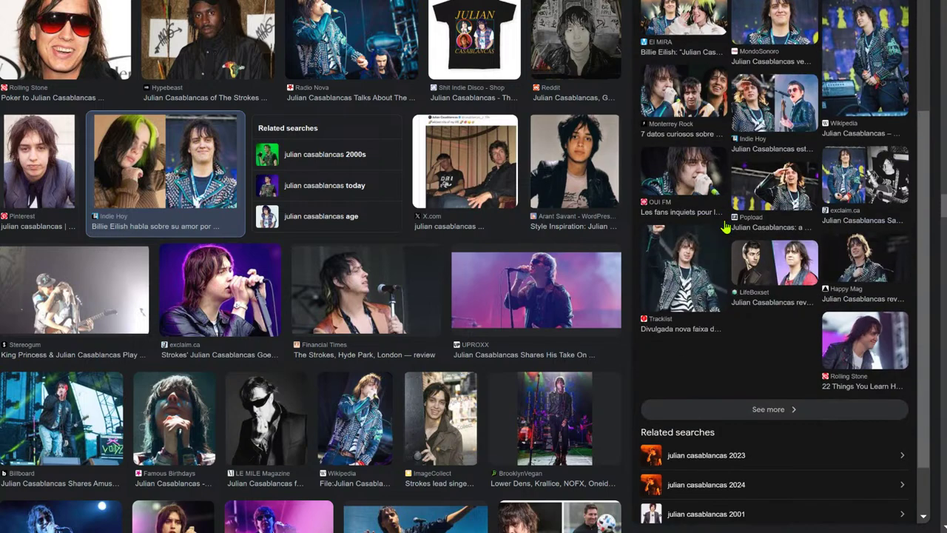
scroll(728, 220, up, 10)
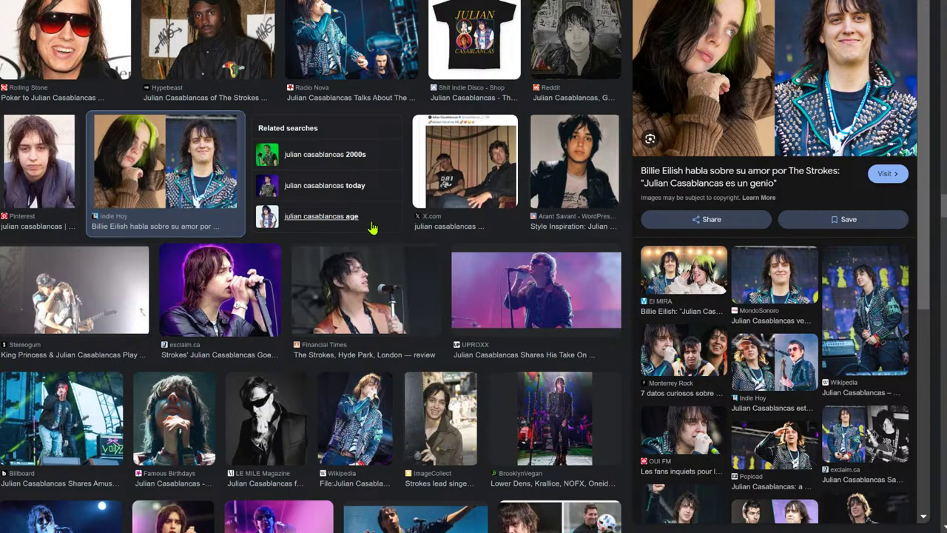
scroll(385, 229, down, 5)
scroll(397, 212, down, 5)
scroll(397, 212, up, 6)
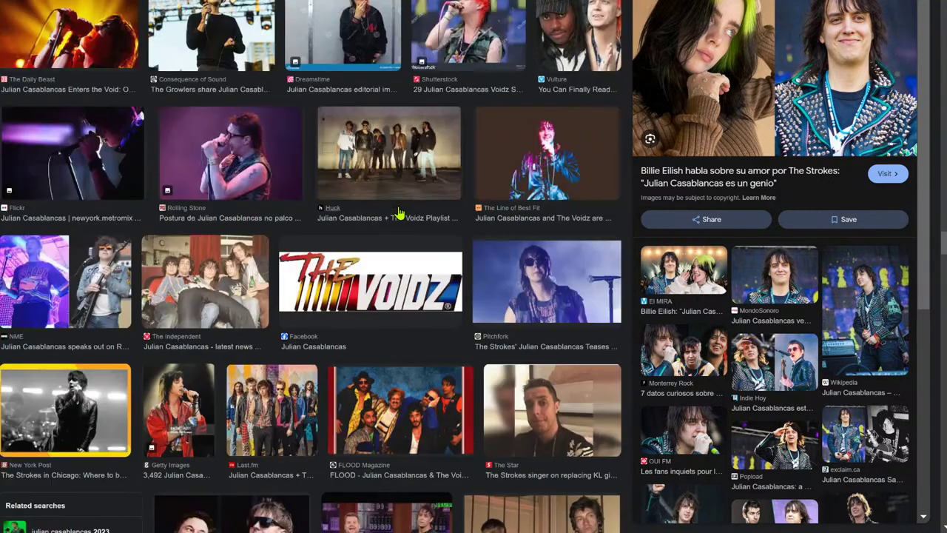
click(103, 182)
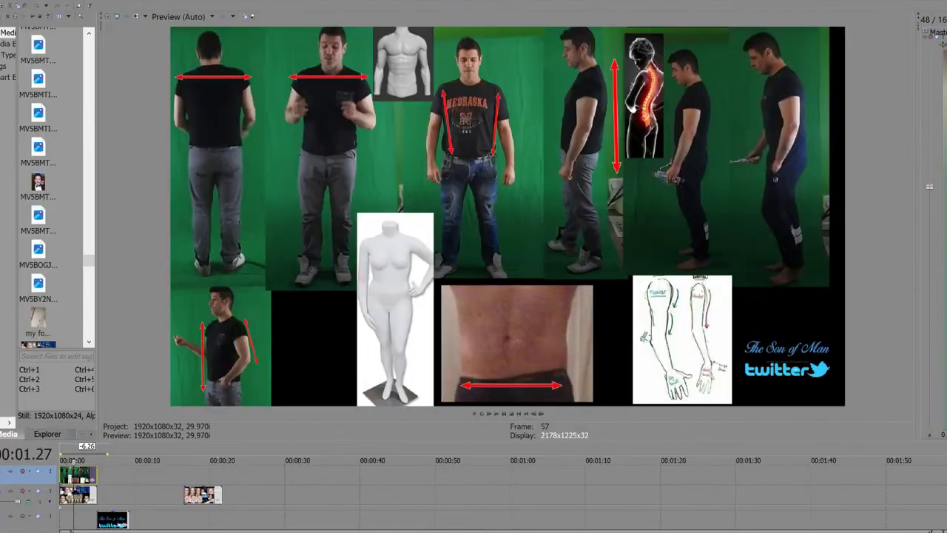
In the video editor, move the body-comparison, face and Twitter logo clips away from the timeline's start to about the 10-second area
drag(96, 479, 159, 481)
double_click(93, 495)
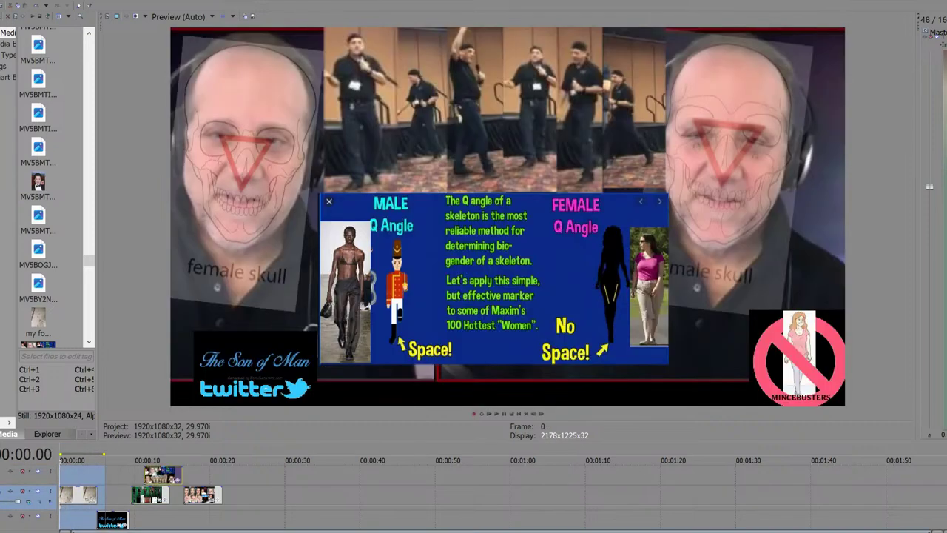
drag(112, 520, 153, 520)
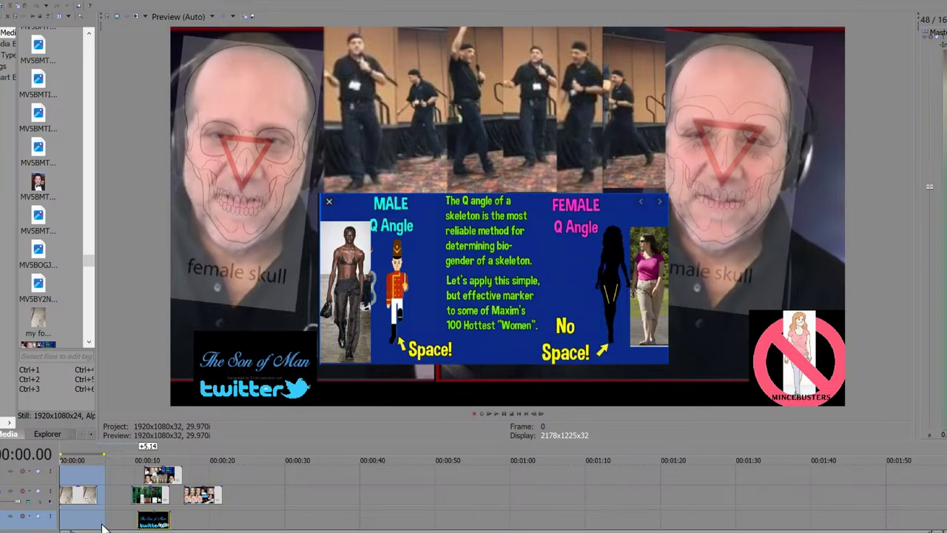
Clear the remaining collage clips from the start of the lower tracks
scroll(83, 503, down, 1)
scroll(82, 510, down, 2)
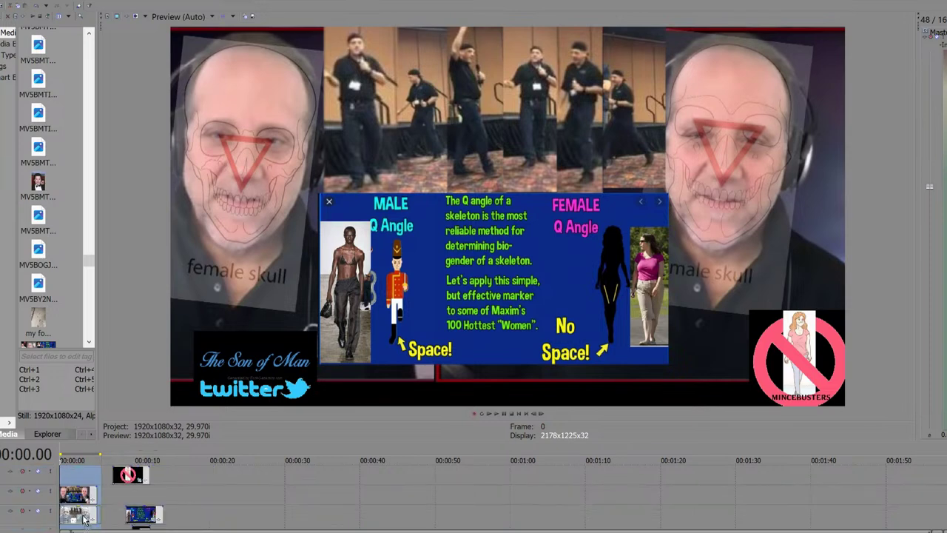
scroll(79, 511, down, 3)
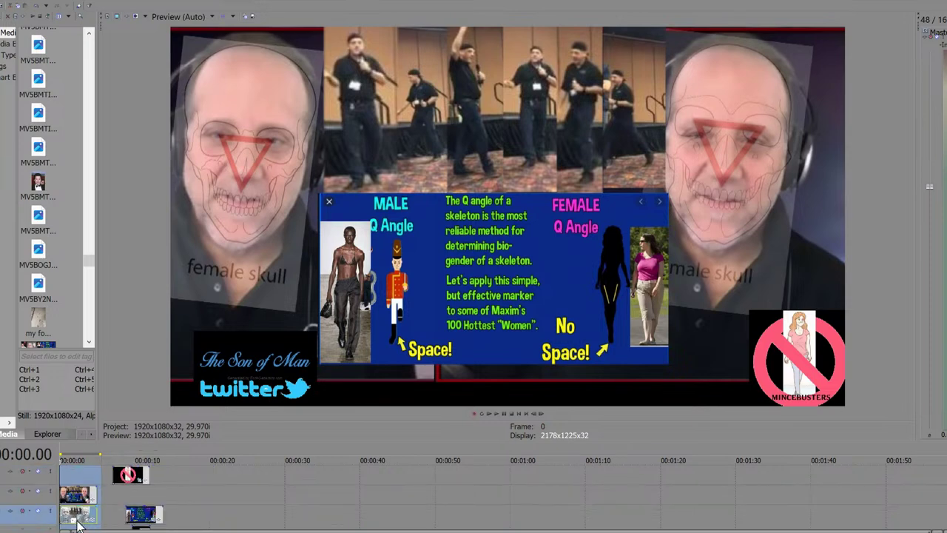
drag(79, 523, 78, 517)
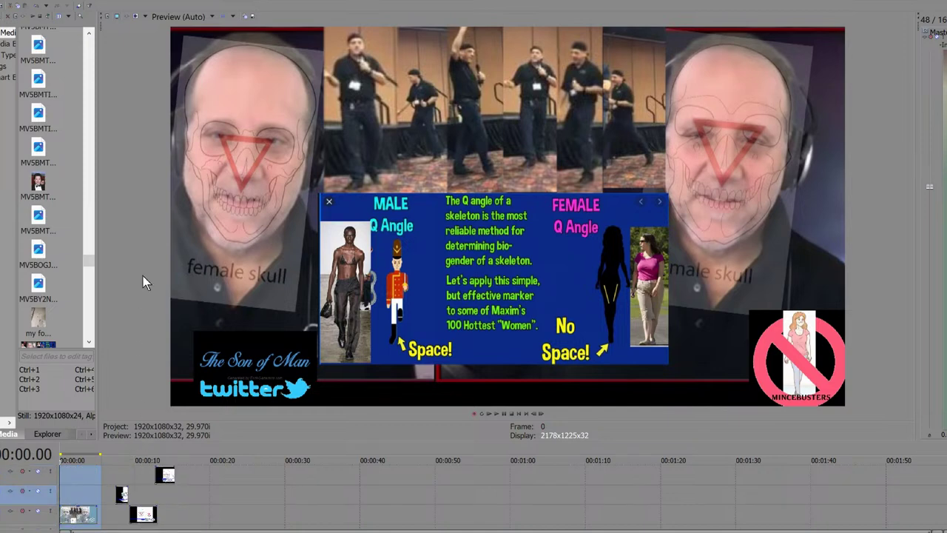
key(ctrl+z)
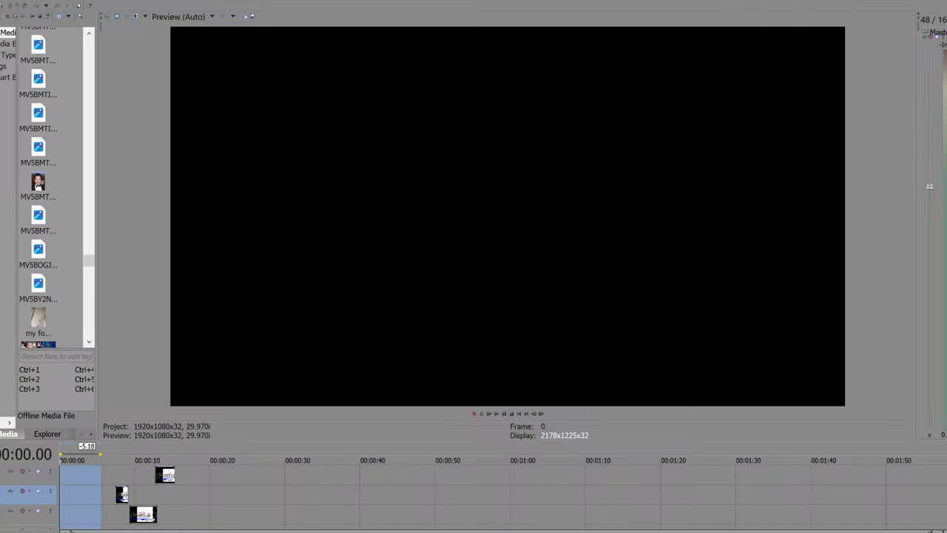
Place the red-carpet photo of the couple in blue at the timeline's start and crop it in on both faces
drag(74, 514, 78, 515)
scroll(38, 185, up, 3)
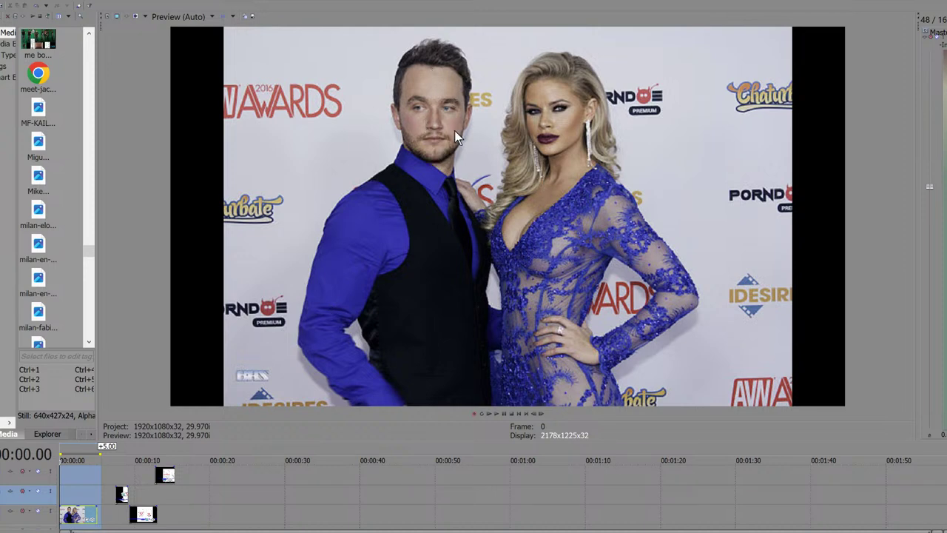
click(94, 512)
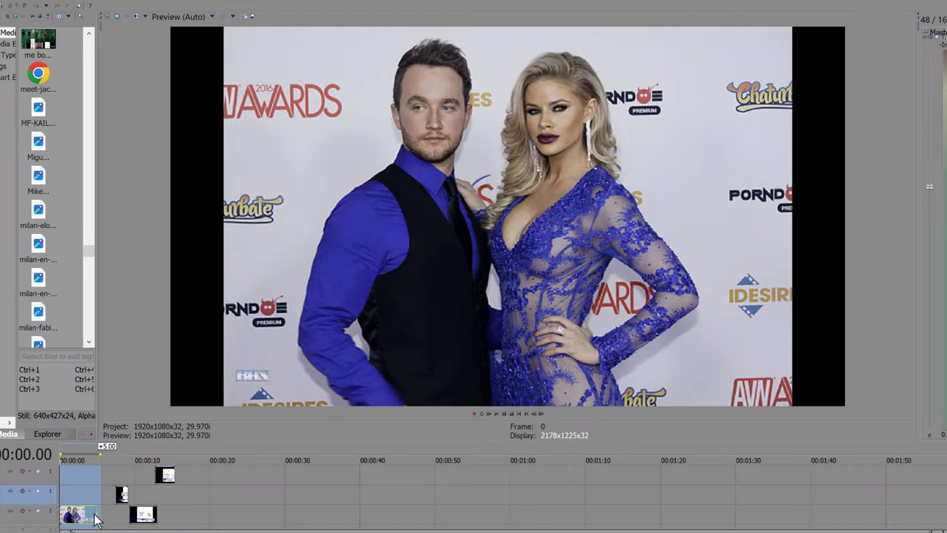
click(2, 514)
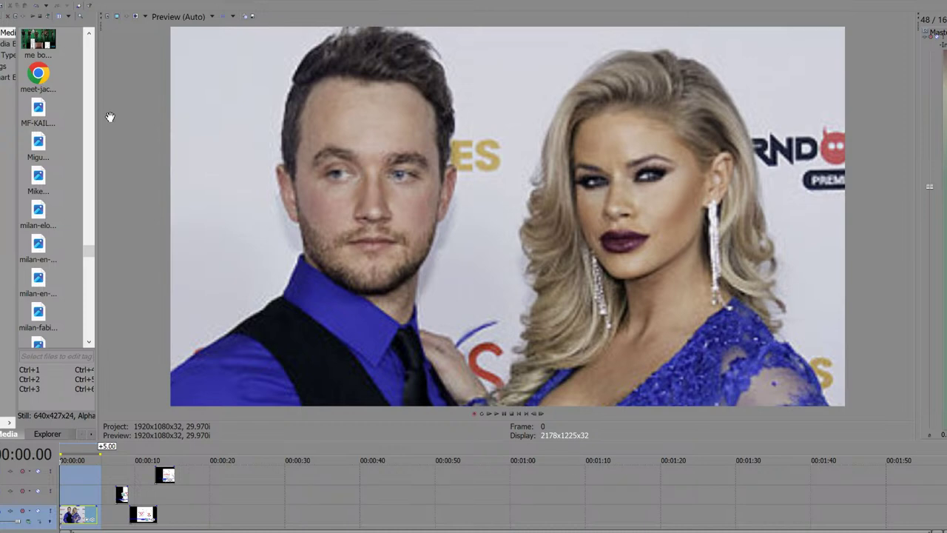
Overlay the female skull outline on the man's face and the male skull outline on the woman's face at the timeline's start
drag(120, 495, 62, 500)
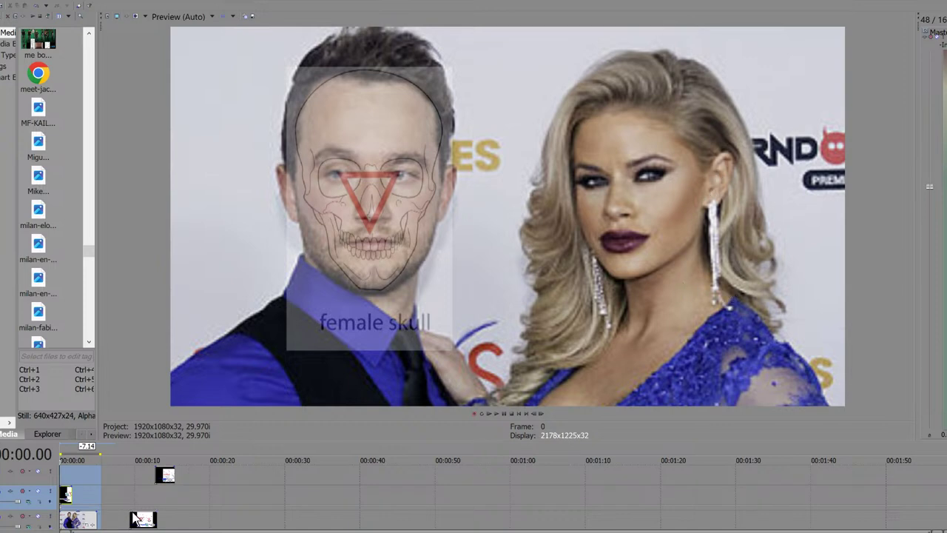
scroll(136, 518, down, 5)
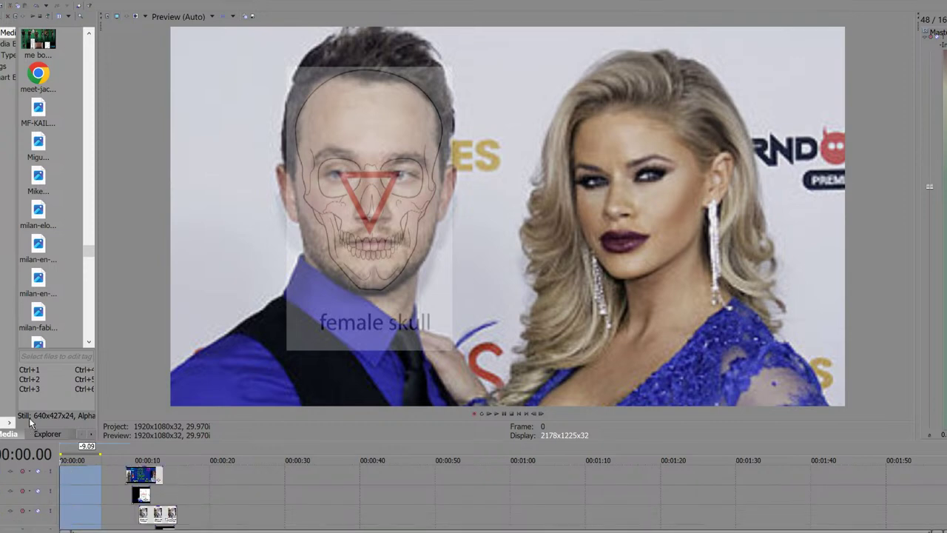
scroll(30, 517, down, 3)
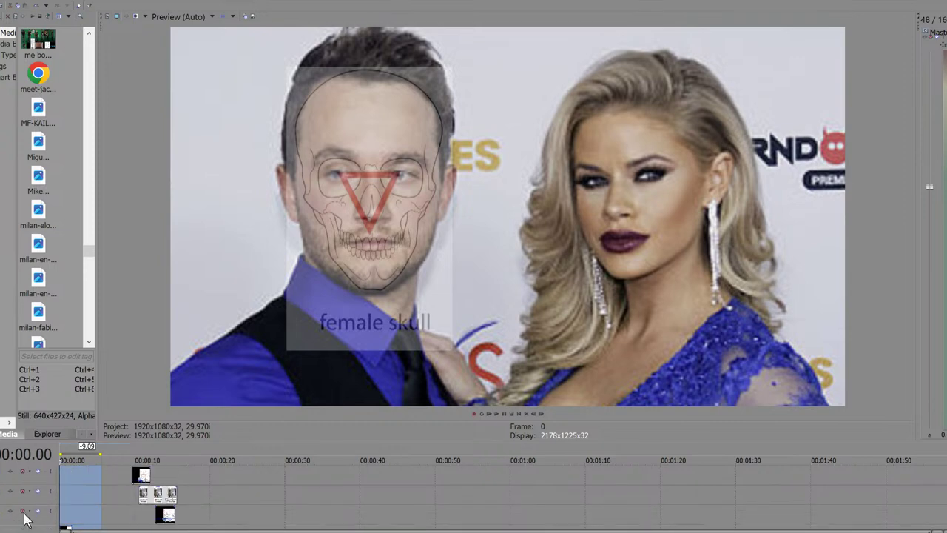
key(ctrl+v)
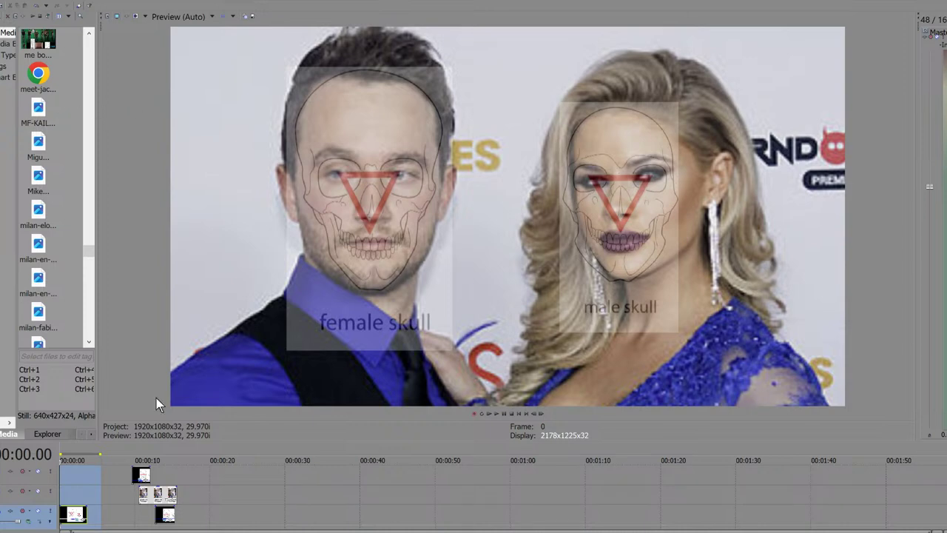
Take both skull overlays off the couple's photo, parking their clips at about 8 to 9 seconds on the timeline
key(ctrl+z)
key(ctrl+z)
key(ctrl+z)
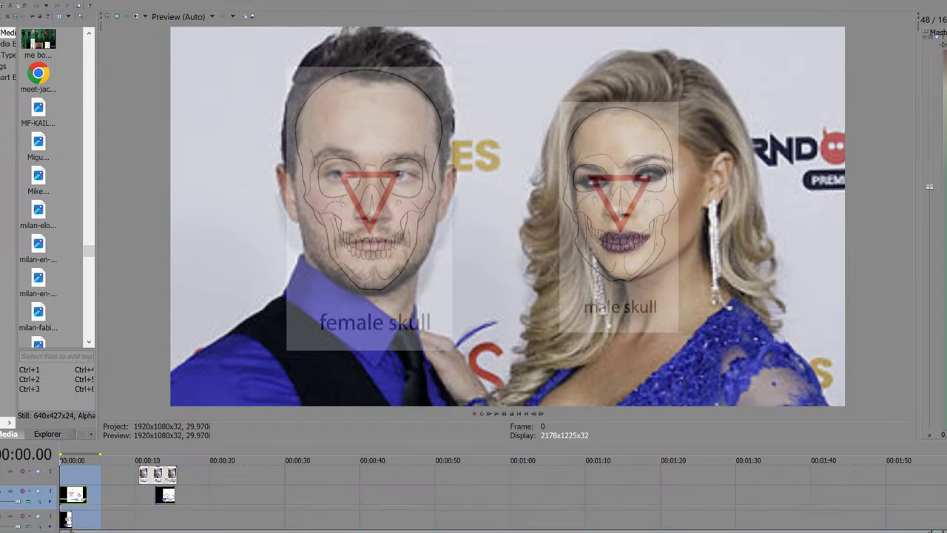
key(ctrl+y)
key(ctrl+y)
key(ctrl+y)
key(ctrl+y)
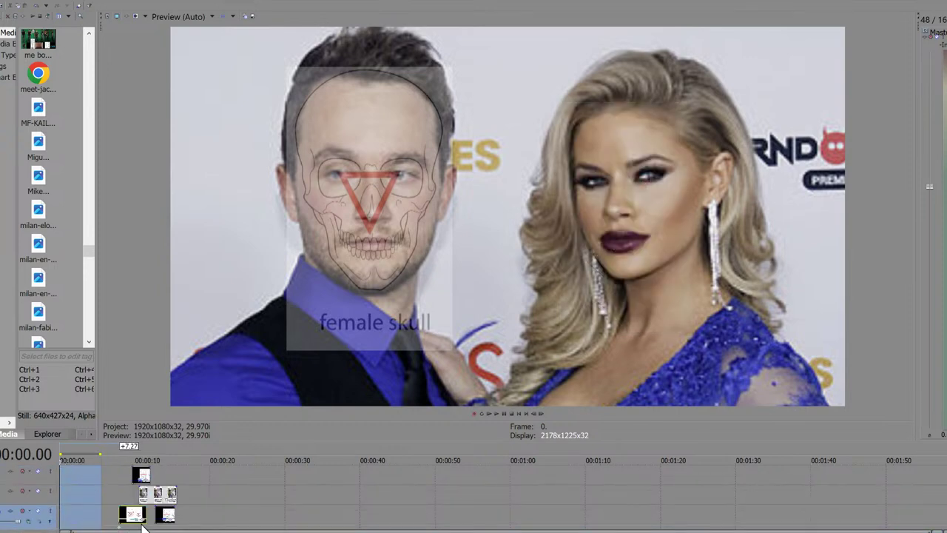
key(ctrl+z)
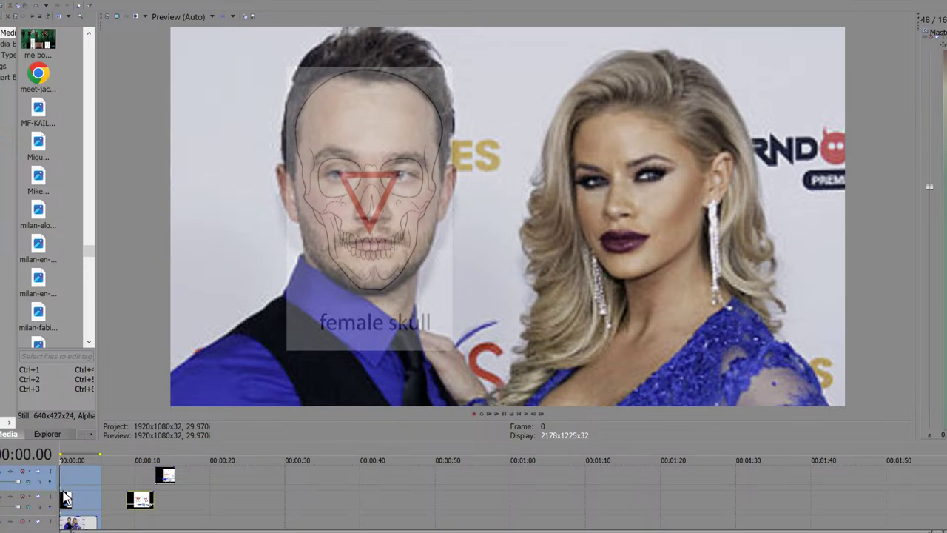
drag(68, 501, 127, 477)
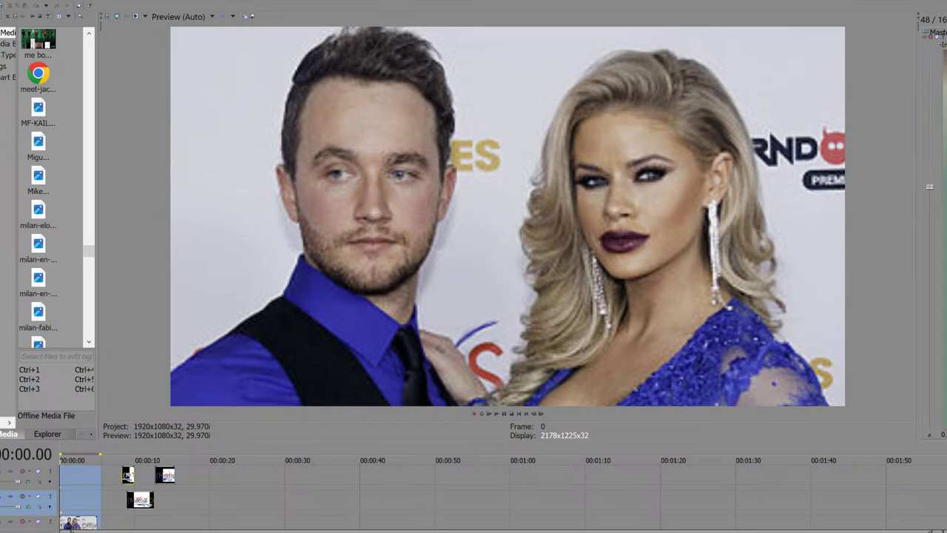
Add the Alamy photo of two women walking at night to the timeline's start, on a track above the couple's photo
scroll(56, 185, up, 3)
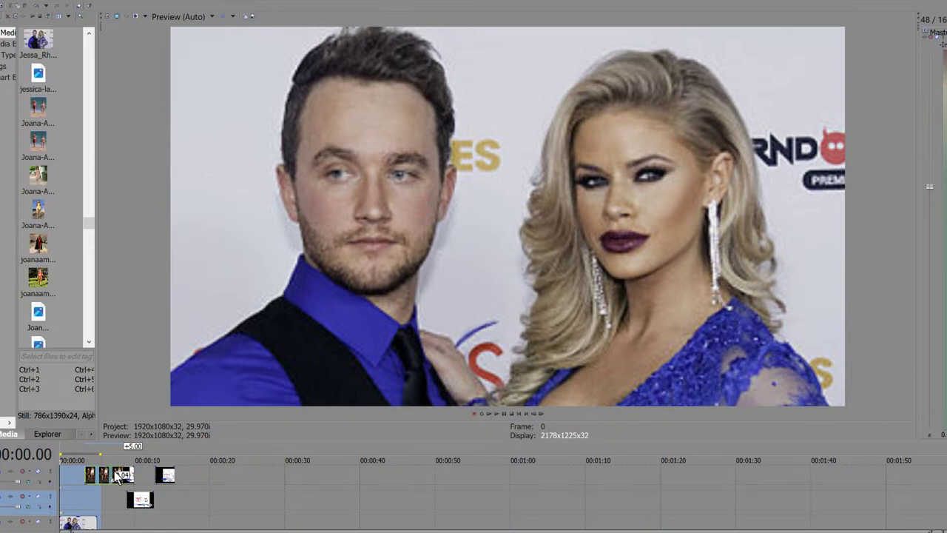
drag(52, 473, 59, 494)
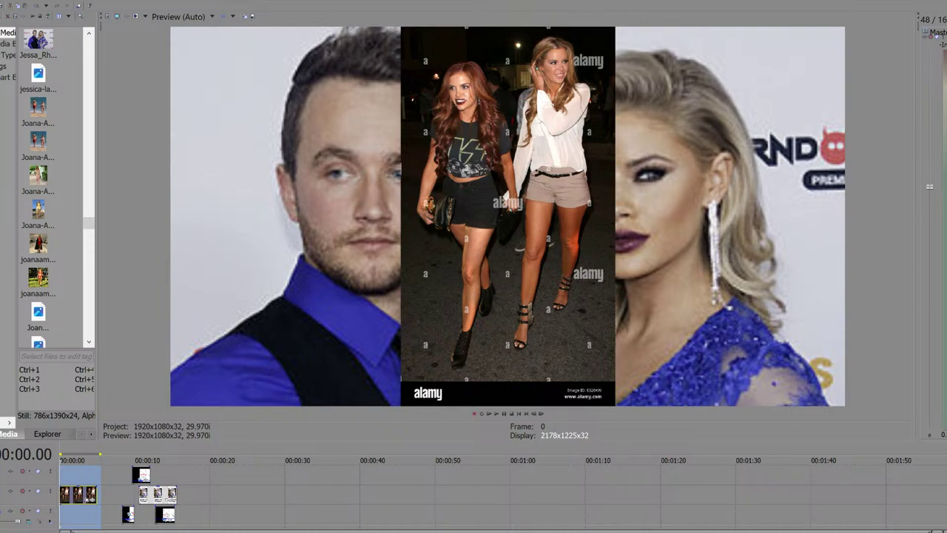
click(6, 497)
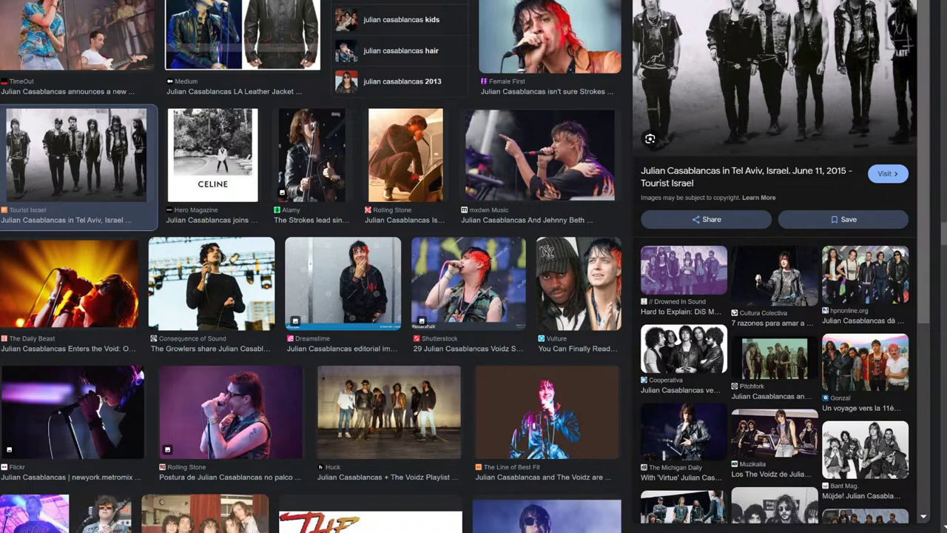
Return to the browser and look through more of the Julian Casablancas image results
scroll(156, 66, down, 10)
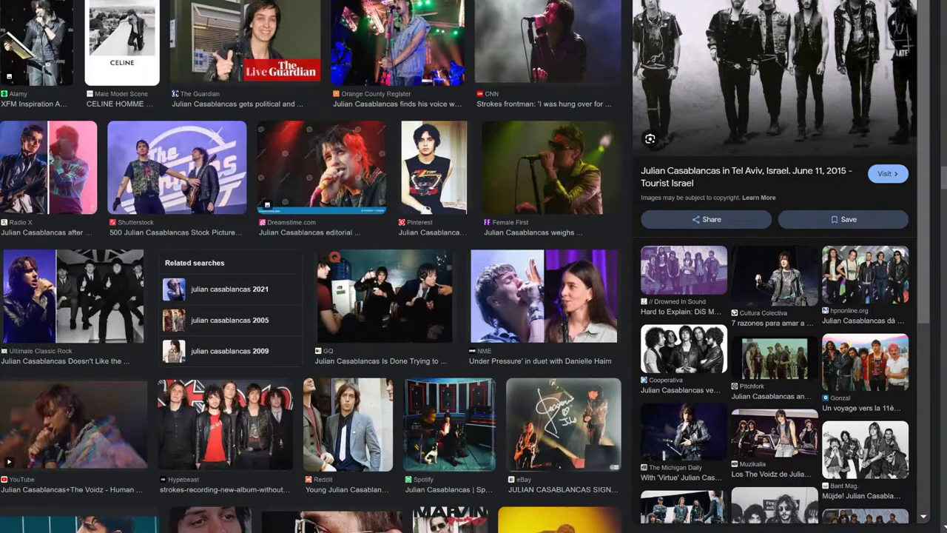
scroll(311, 266, down, 10)
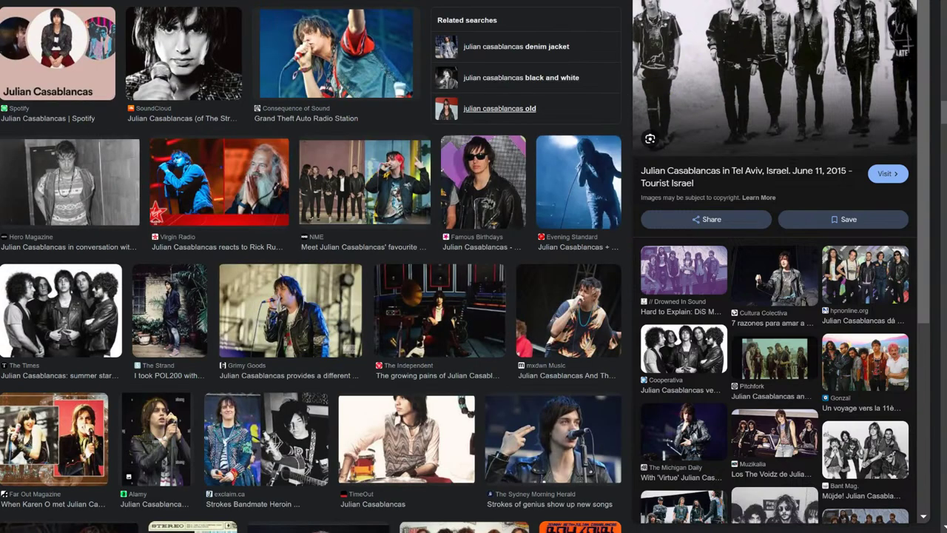